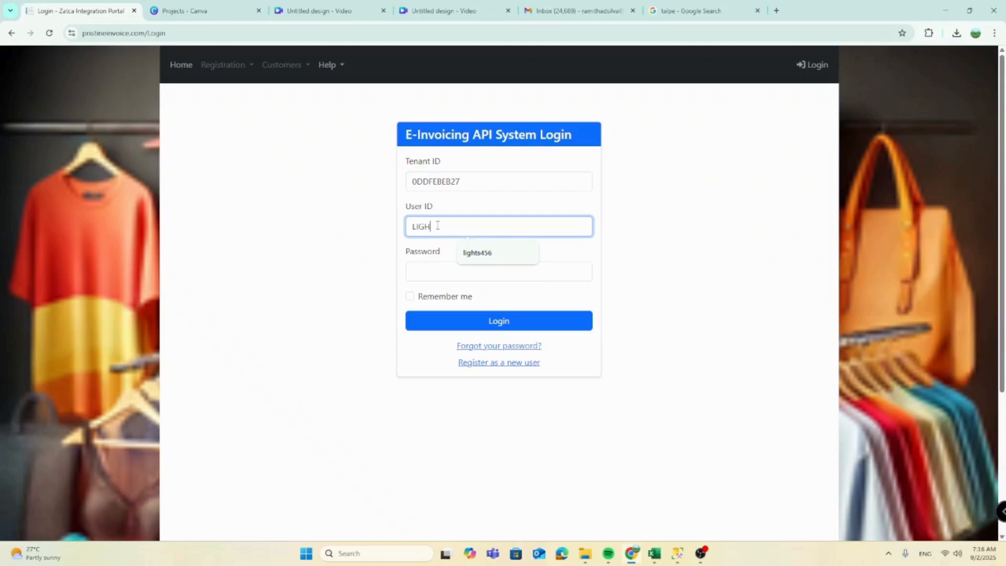
Step: Log in with the saved user ID and the account password, then dismiss Chrome's save-password prompt
{"action": "key", "text": "BackSpace"}
{"action": "key", "text": "BackSpace"}
{"action": "key", "text": "BackSpace"}
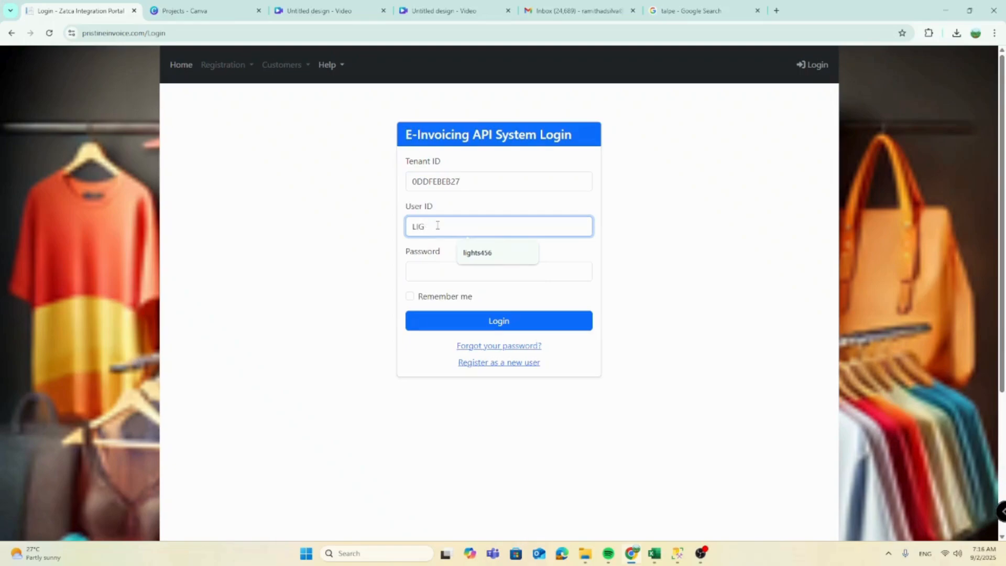
{"action": "left_click", "coordinate": [488, 258]}
{"action": "left_click", "coordinate": [471, 271]}
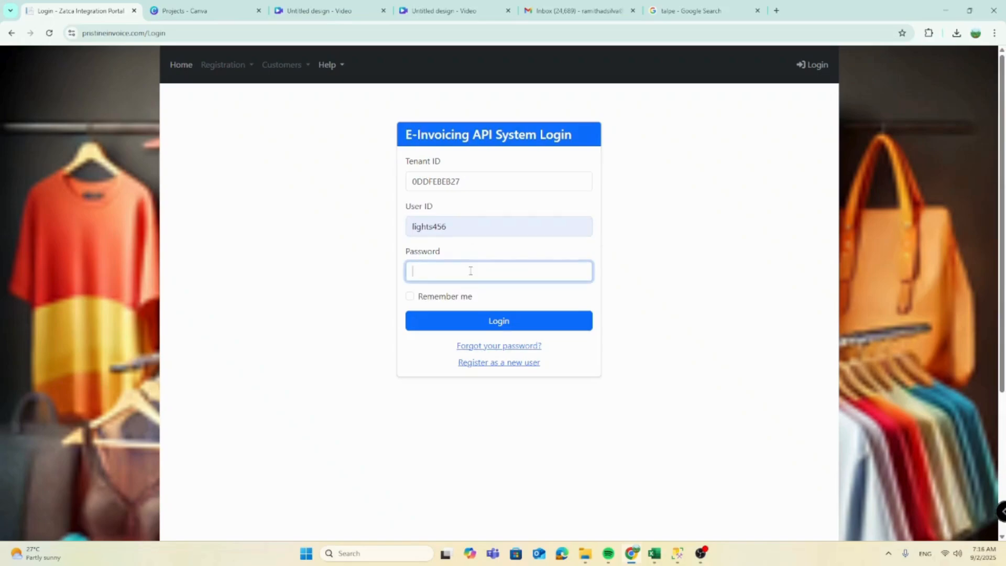
{"action": "type", "text": "••••••••"}
{"action": "left_click", "coordinate": [550, 321]}
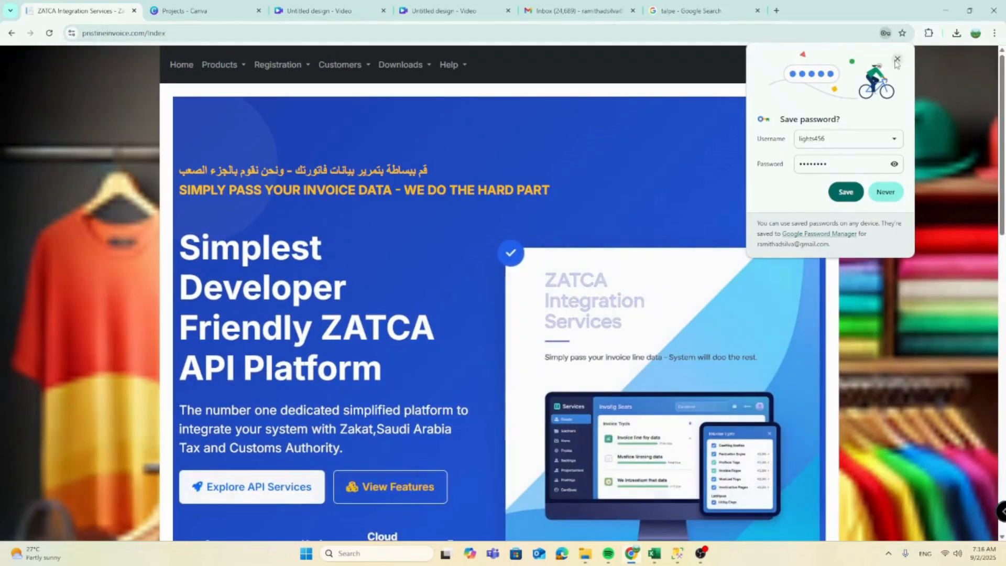
{"action": "left_click", "coordinate": [844, 188]}
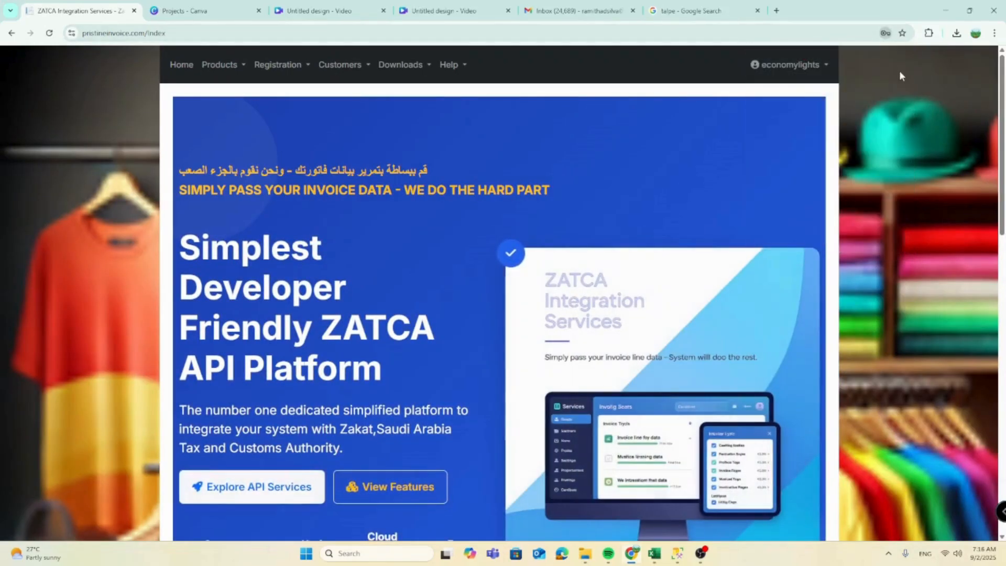
Step: Check that the All Egs Units list is empty, then open the Add Egs Unit onboarding form
{"action": "left_click", "coordinate": [267, 69]}
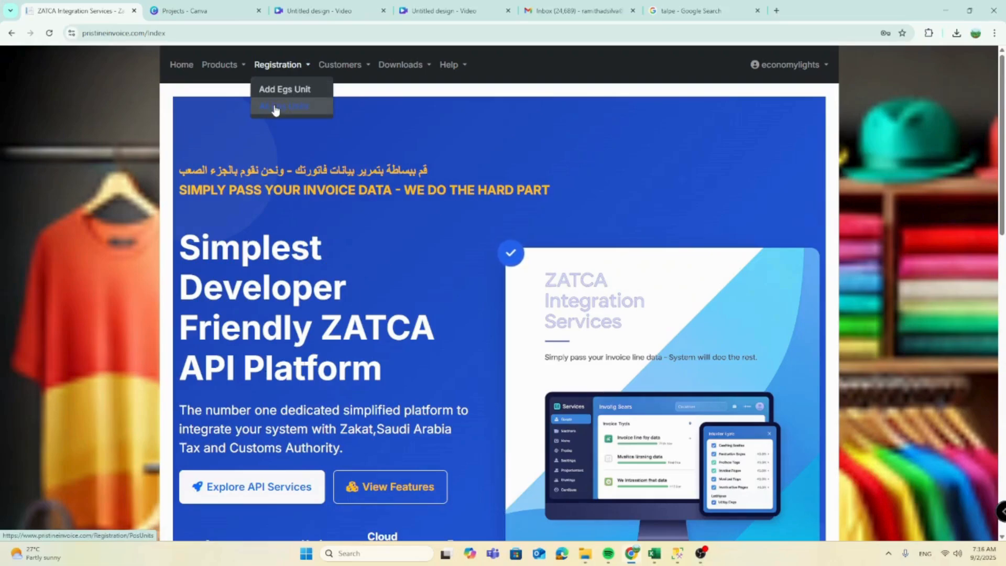
{"action": "left_click", "coordinate": [312, 108]}
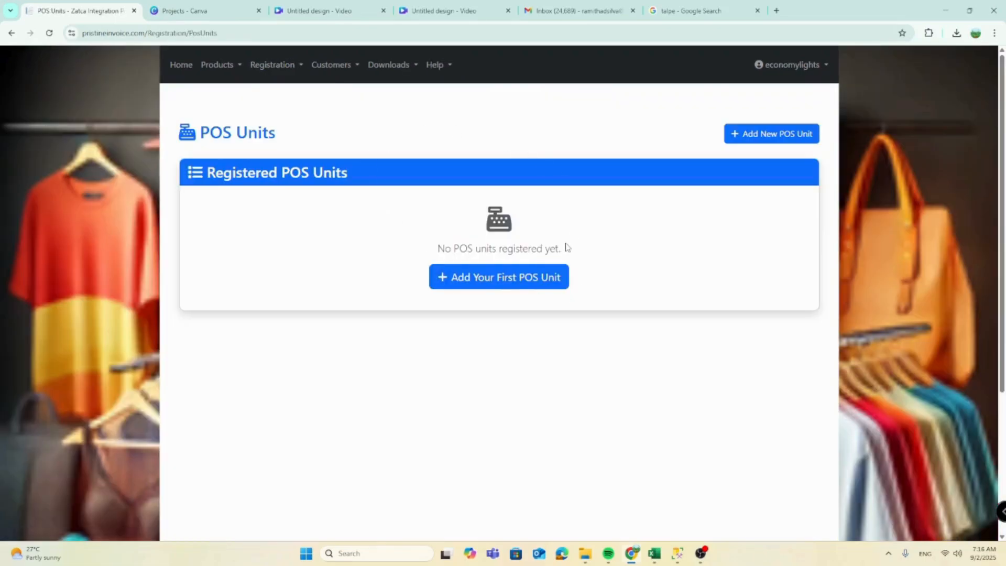
{"action": "left_click", "coordinate": [275, 65]}
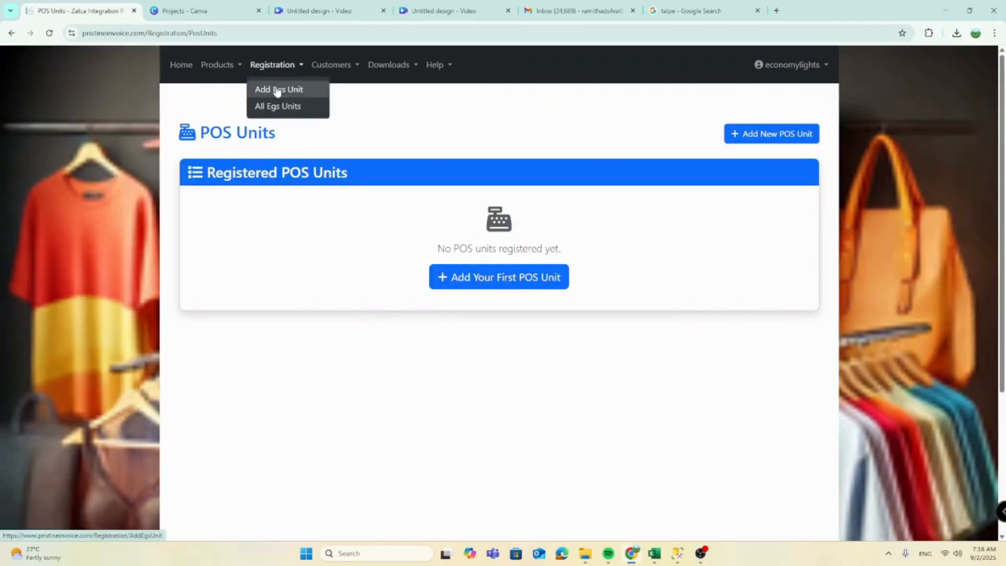
{"action": "left_click", "coordinate": [277, 90]}
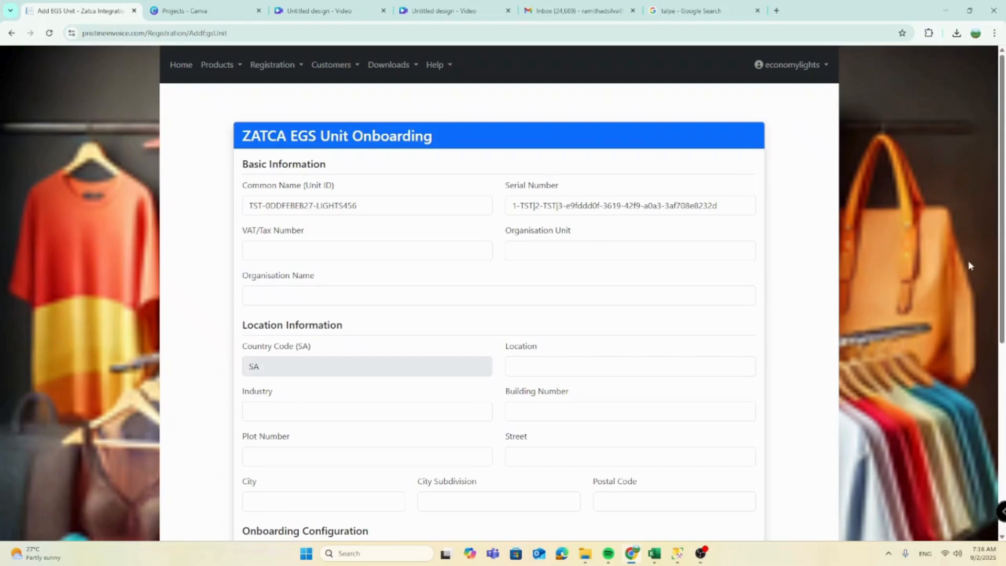
{"action": "left_click_drag", "start_coordinate": [1000, 282], "coordinate": [1003, 399]}
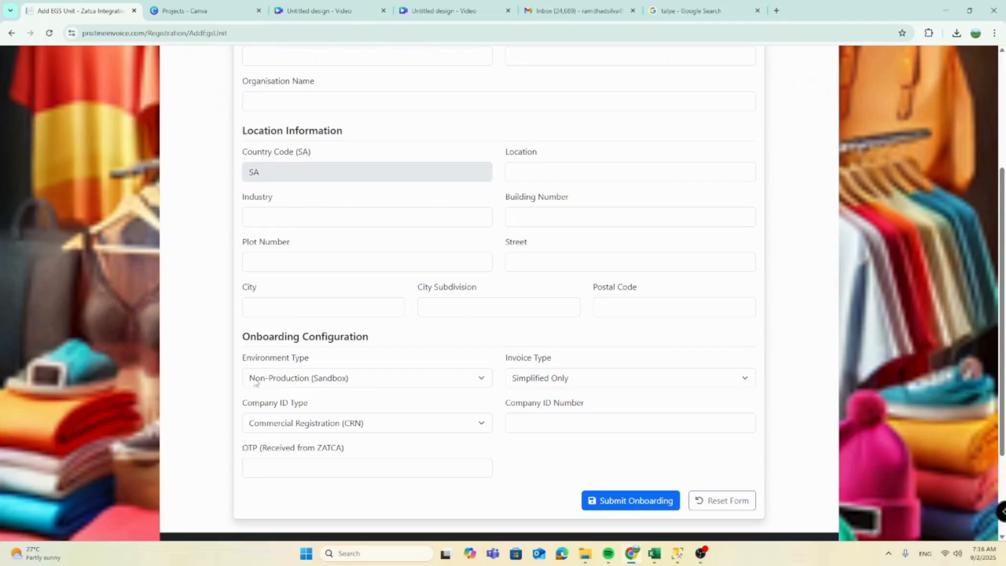
{"action": "left_click", "coordinate": [350, 385]}
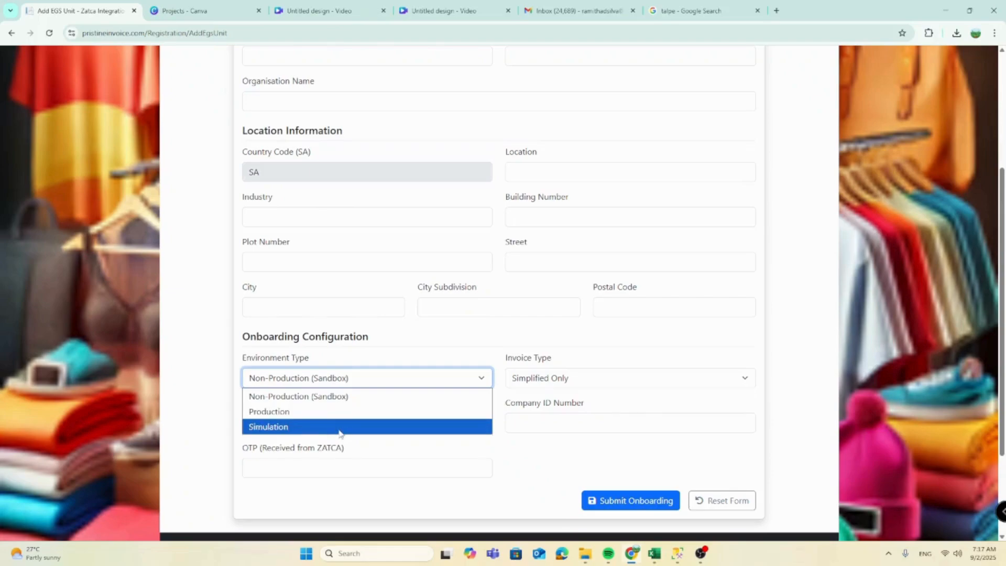
{"action": "left_click", "coordinate": [822, 313]}
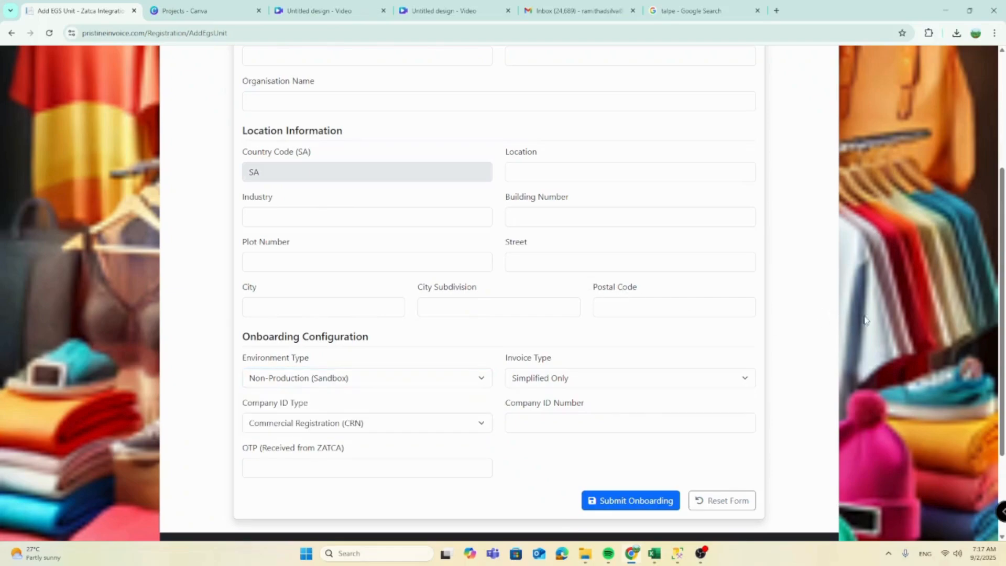
{"action": "scroll", "coordinate": [997, 332], "scroll_direction": "up", "scroll_amount": 5}
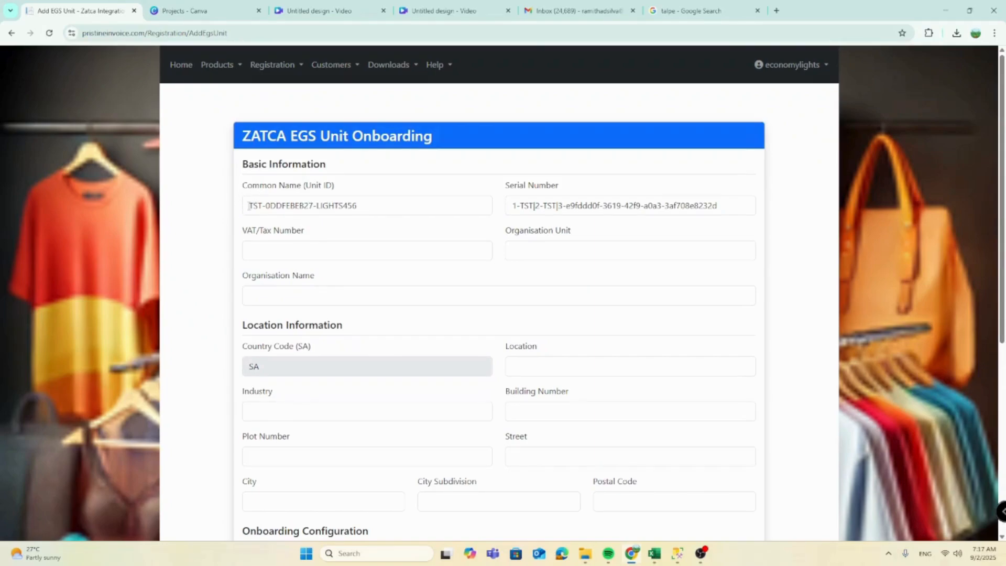
{"action": "left_click_drag", "start_coordinate": [248, 206], "coordinate": [385, 210]}
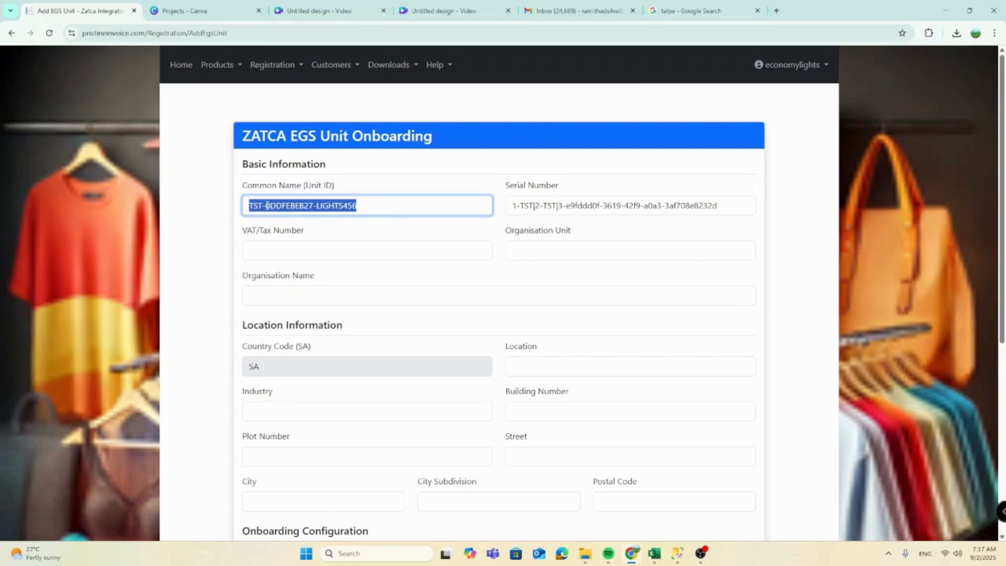
{"action": "left_click_drag", "start_coordinate": [268, 205], "coordinate": [301, 208]}
{"action": "left_click", "coordinate": [363, 206]}
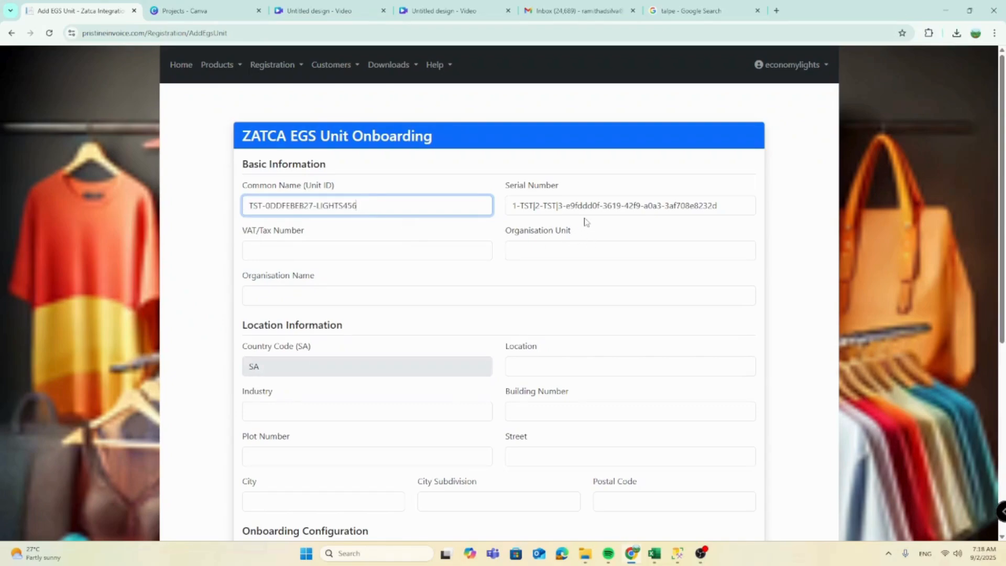
{"action": "left_click", "coordinate": [306, 254]}
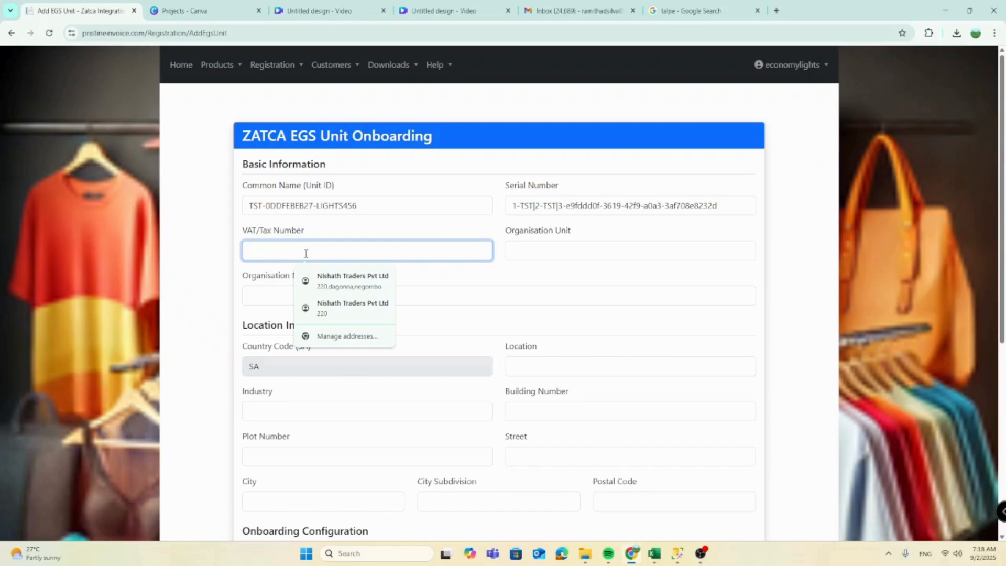
{"action": "key", "text": "ctrl+v"}
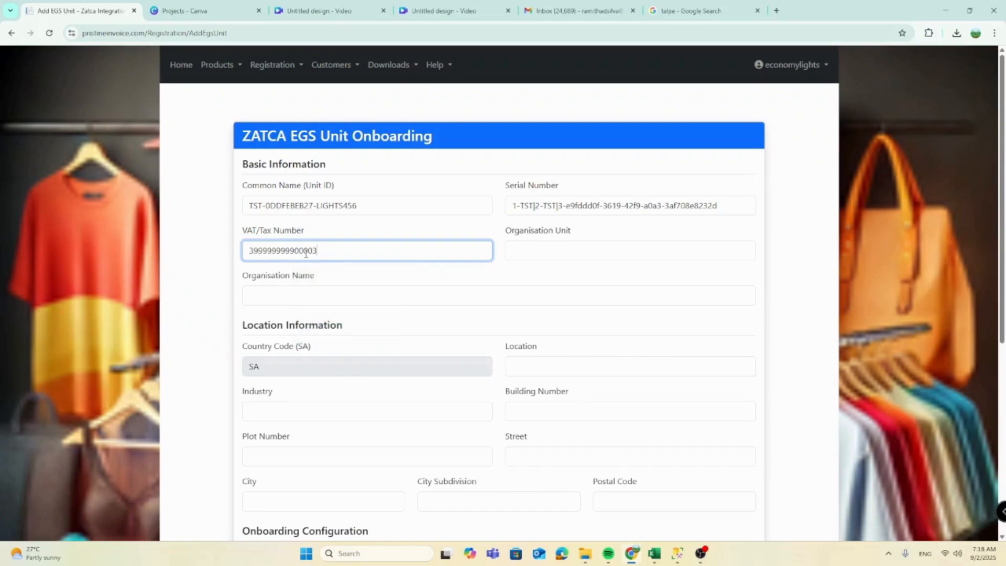
{"action": "left_click", "coordinate": [519, 250]}
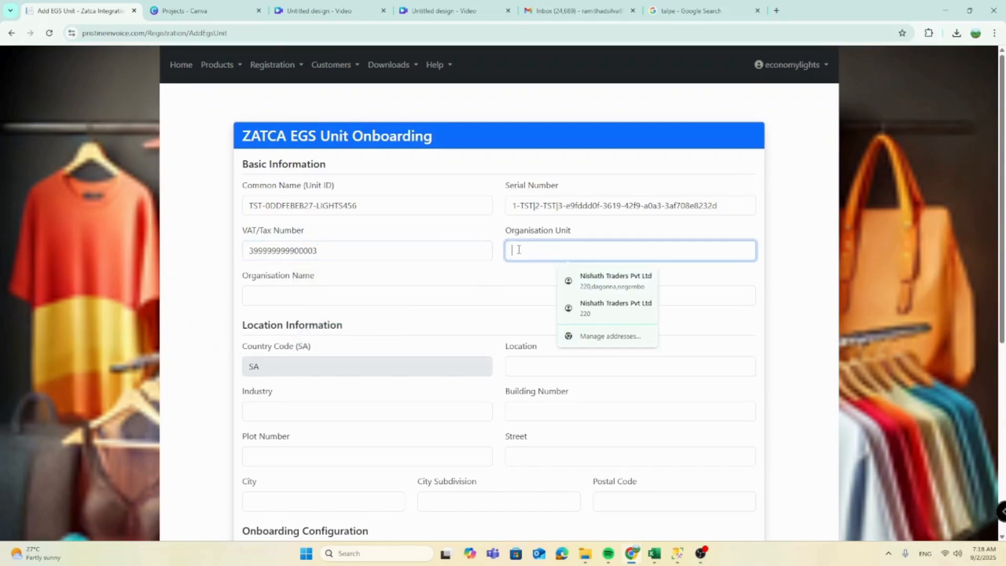
{"action": "type", "text": "Dhaka"}
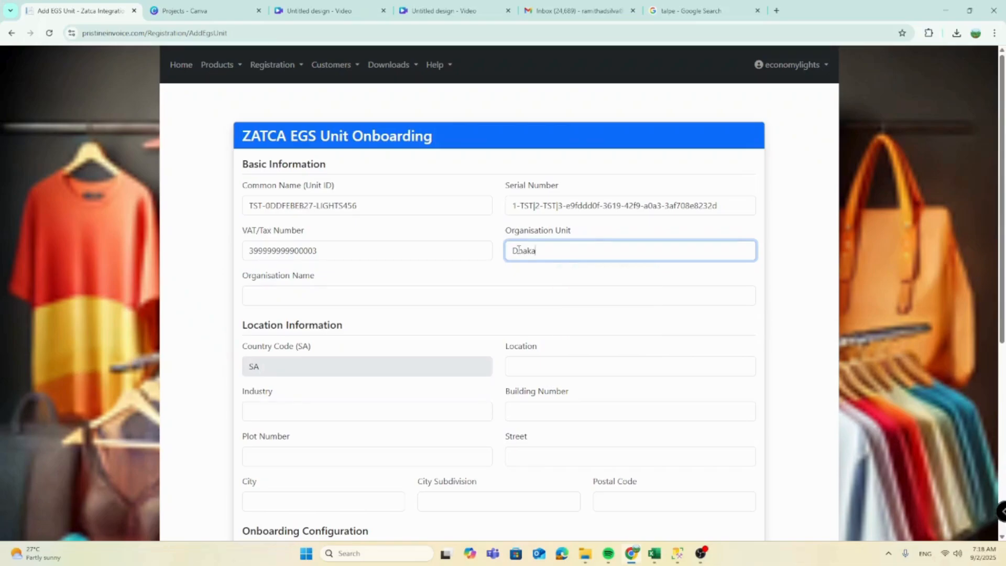
{"action": "left_click", "coordinate": [287, 297]}
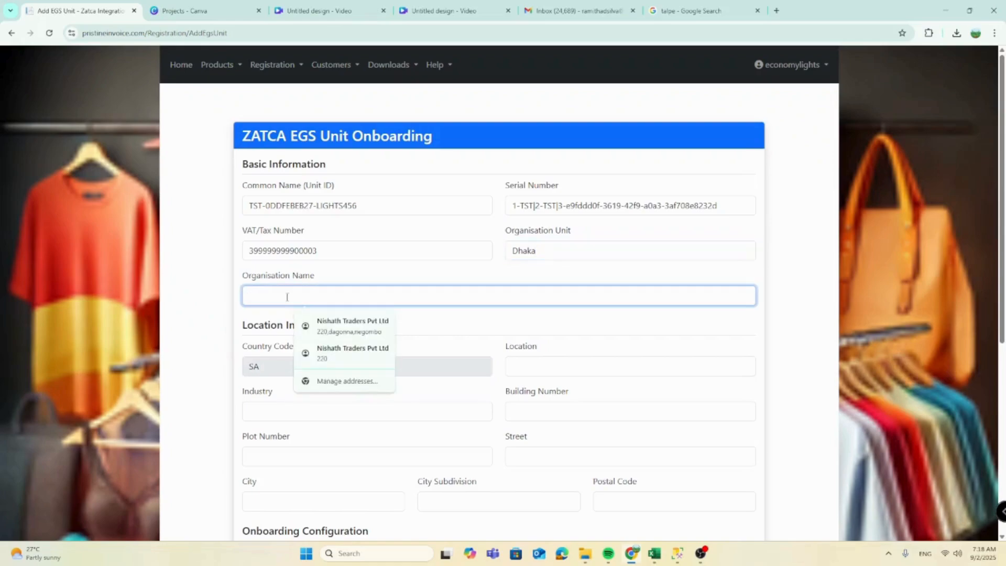
{"action": "type", "text": "max"}
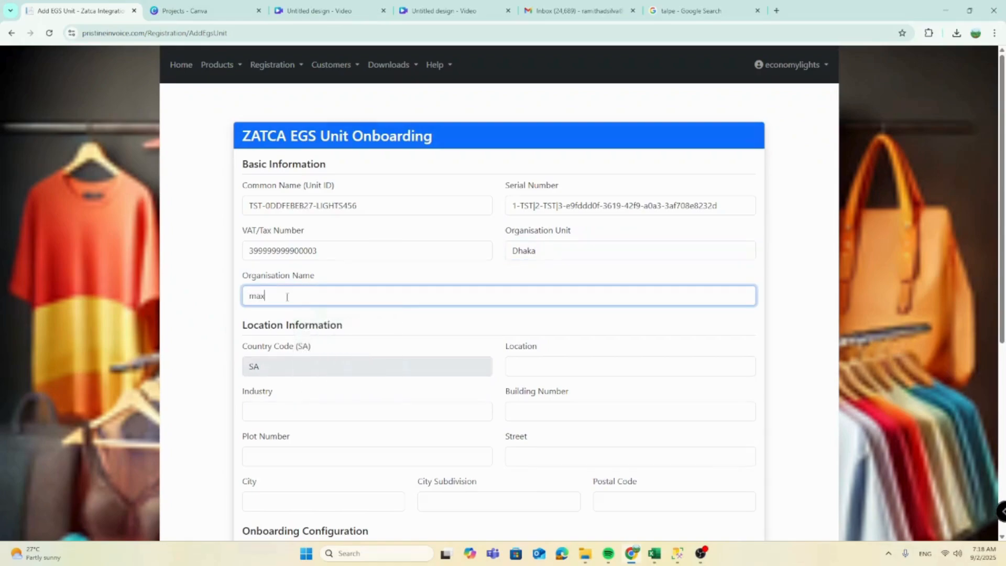
{"action": "type", "text": "imum Speedtech Pvt Ltd"}
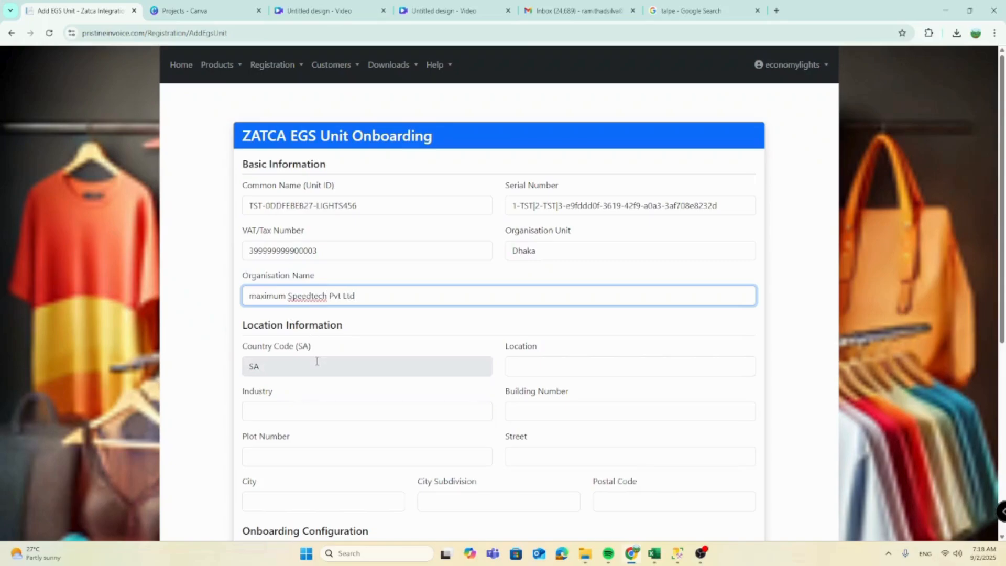
{"action": "left_click", "coordinate": [548, 374]}
{"action": "type", "text": "Dhaka"}
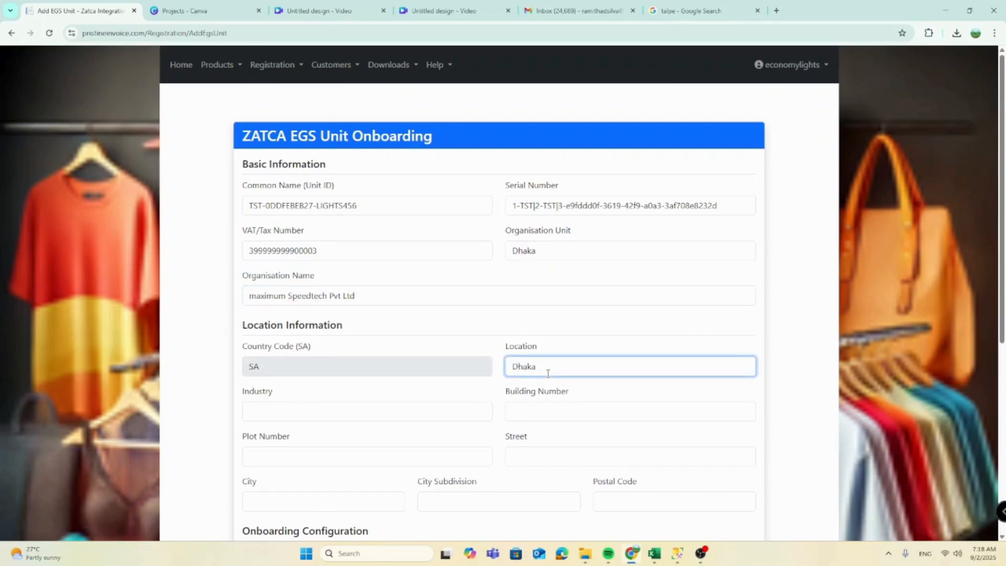
{"action": "left_click", "coordinate": [304, 406]}
{"action": "type", "text": "Retail"}
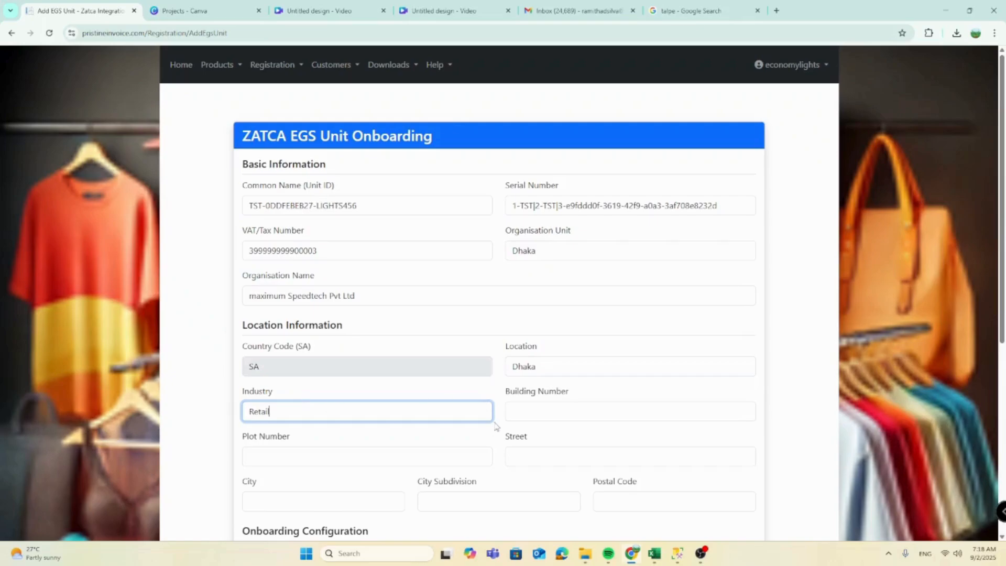
{"action": "left_click", "coordinate": [519, 415]}
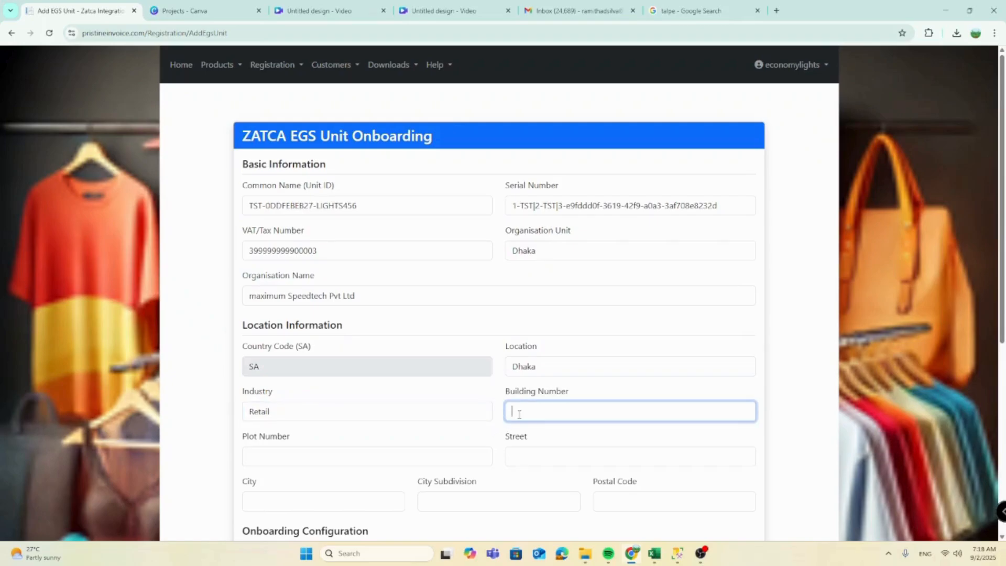
{"action": "left_click", "coordinate": [303, 452]}
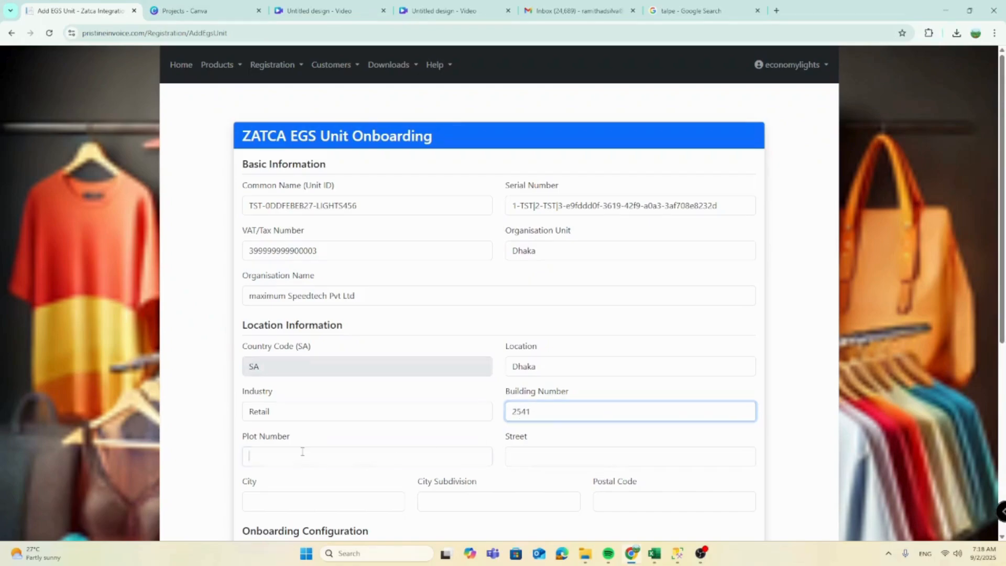
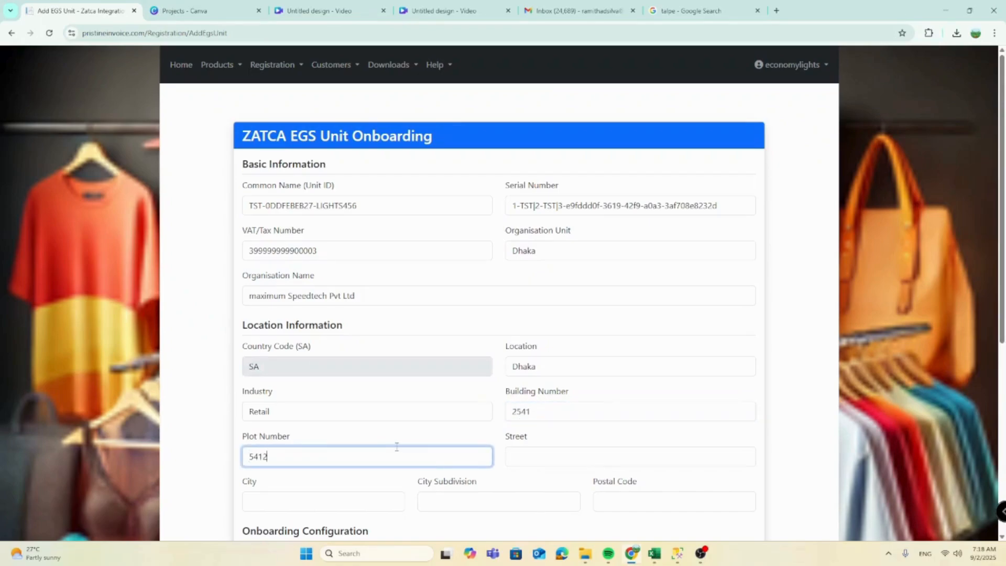
{"action": "left_click", "coordinate": [584, 454]}
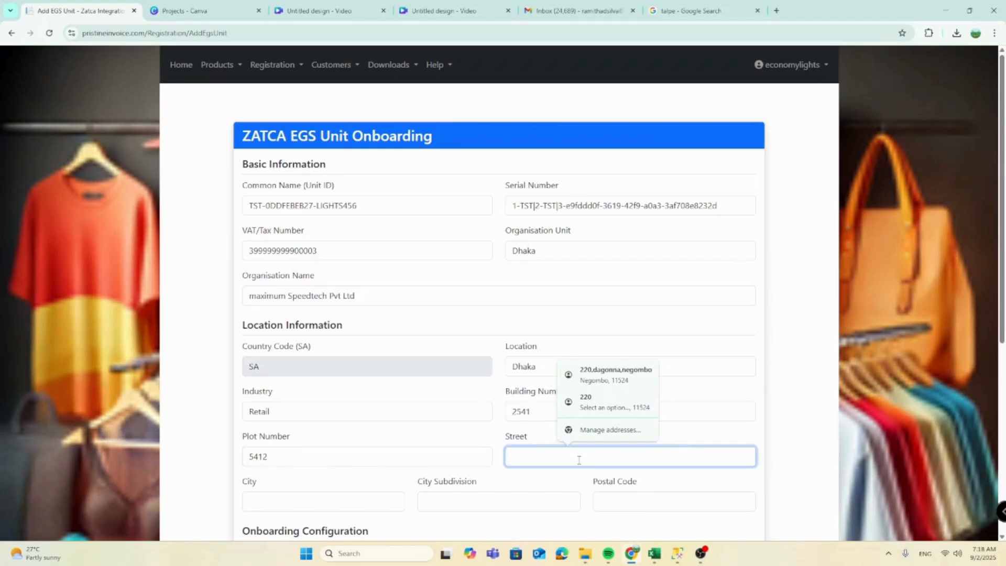
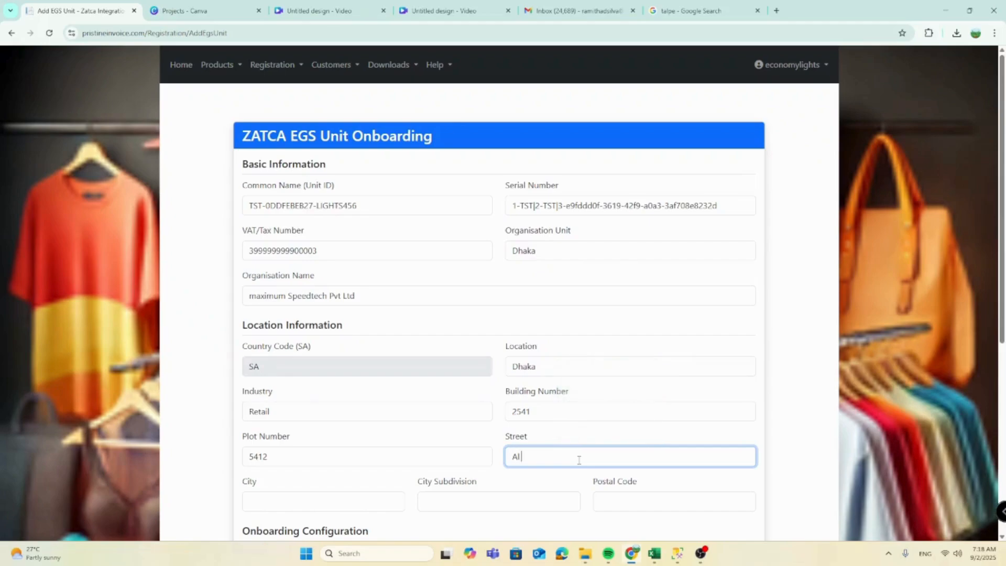
{"action": "left_click", "coordinate": [304, 501]}
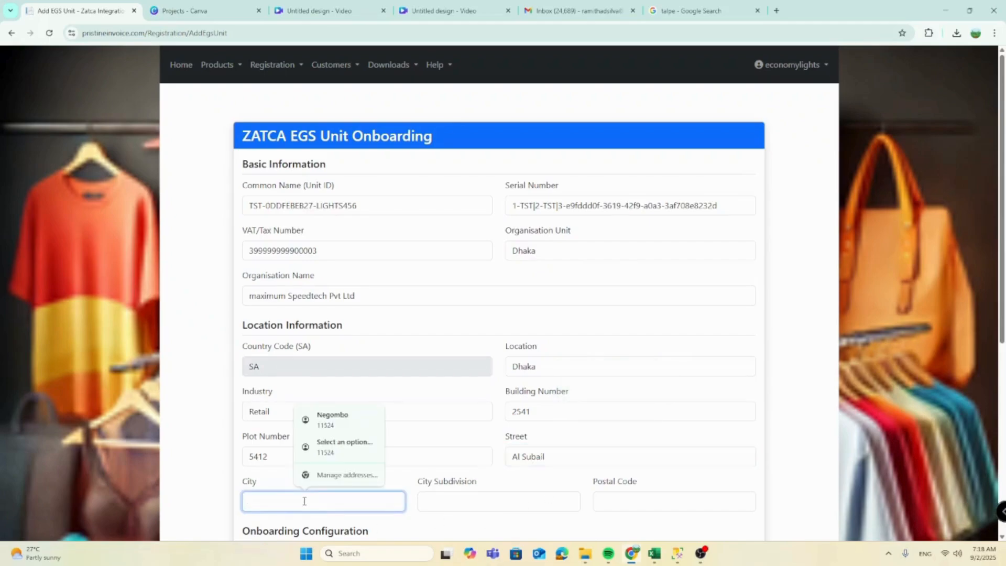
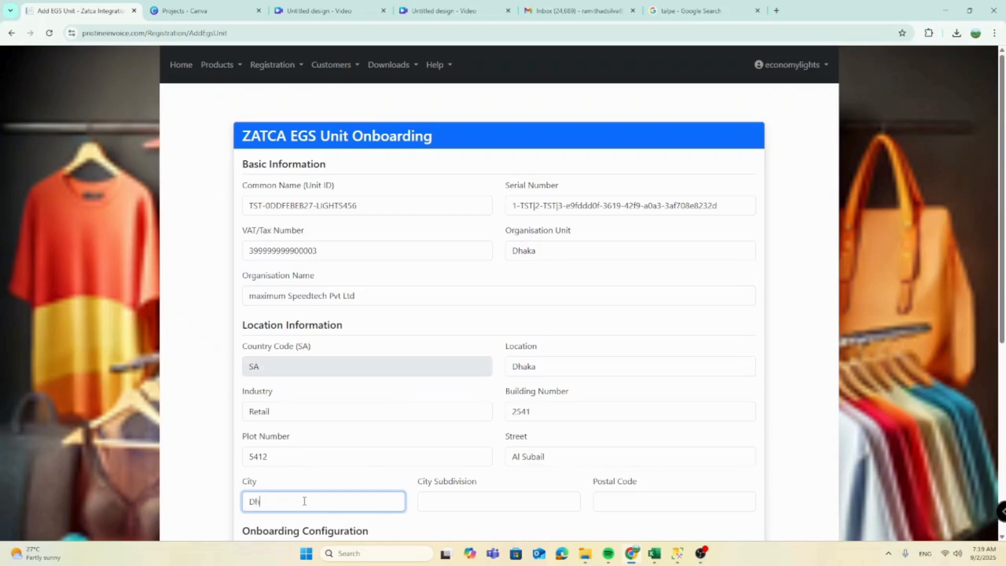
{"action": "key", "text": "Tab"}
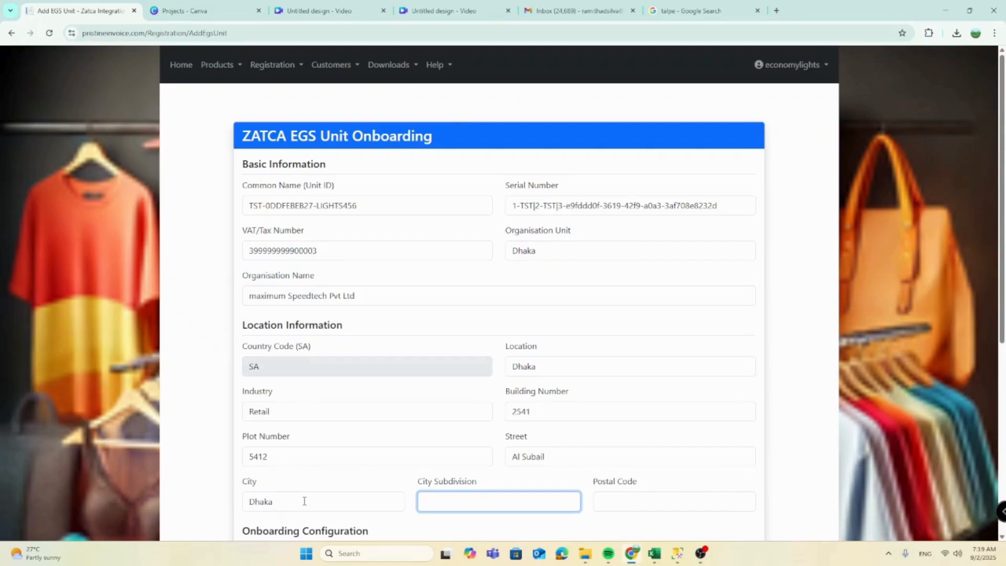
{"action": "key", "text": "Tab"}
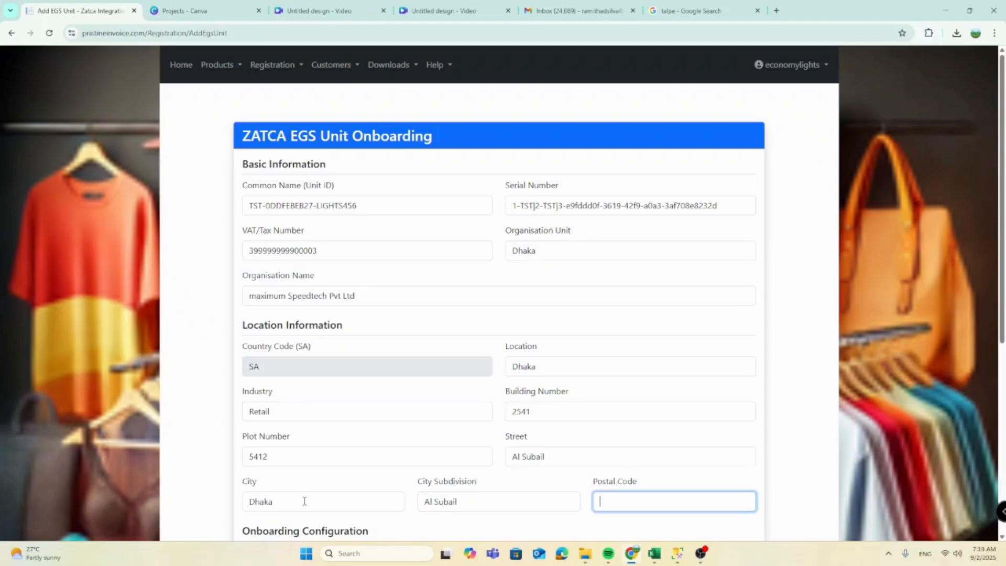
{"action": "scroll", "coordinate": [503, 293], "scroll_direction": "down", "scroll_amount": 2}
{"action": "left_click_drag", "start_coordinate": [1004, 353], "coordinate": [1004, 408]}
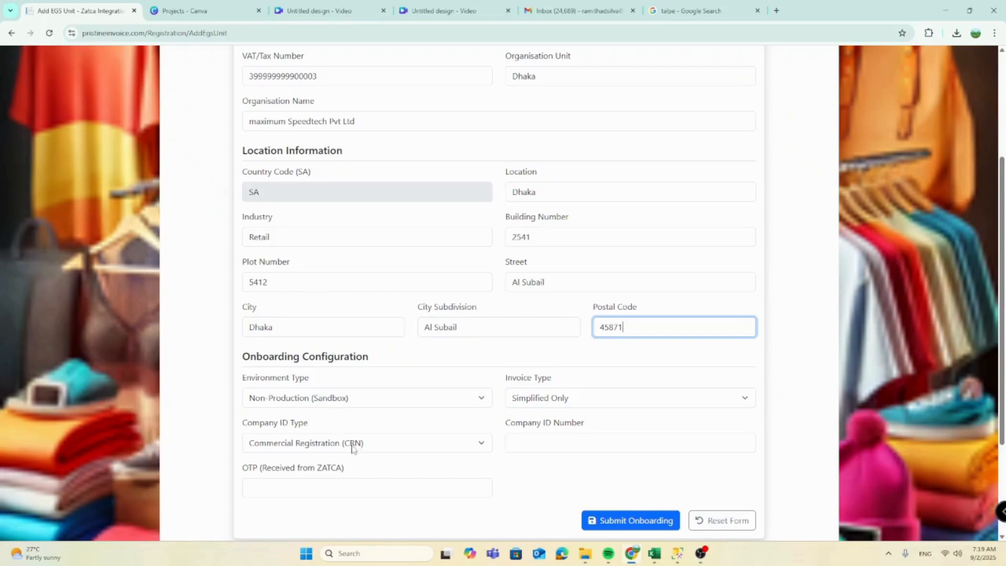
{"action": "left_click", "coordinate": [410, 447]}
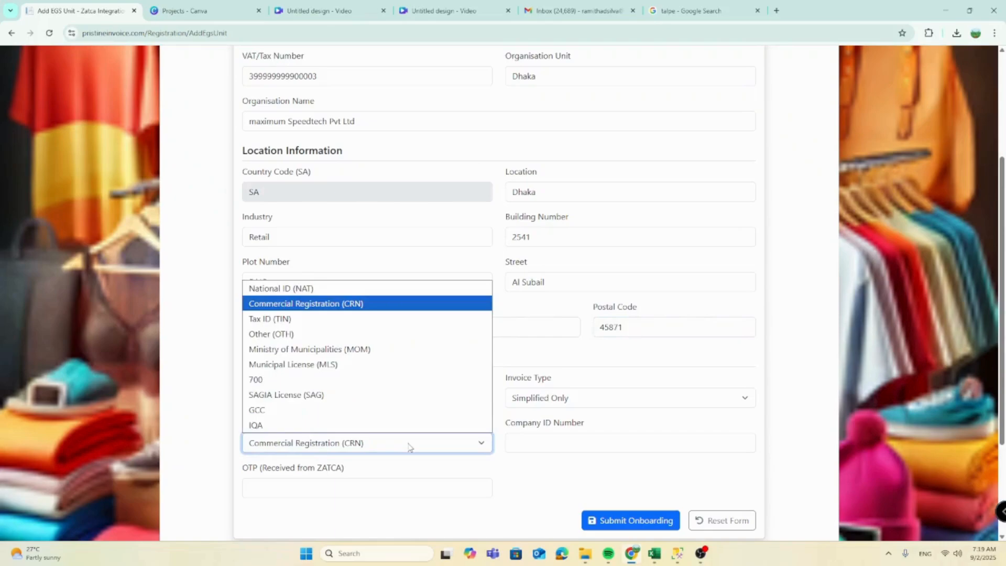
{"action": "left_click", "coordinate": [359, 312]}
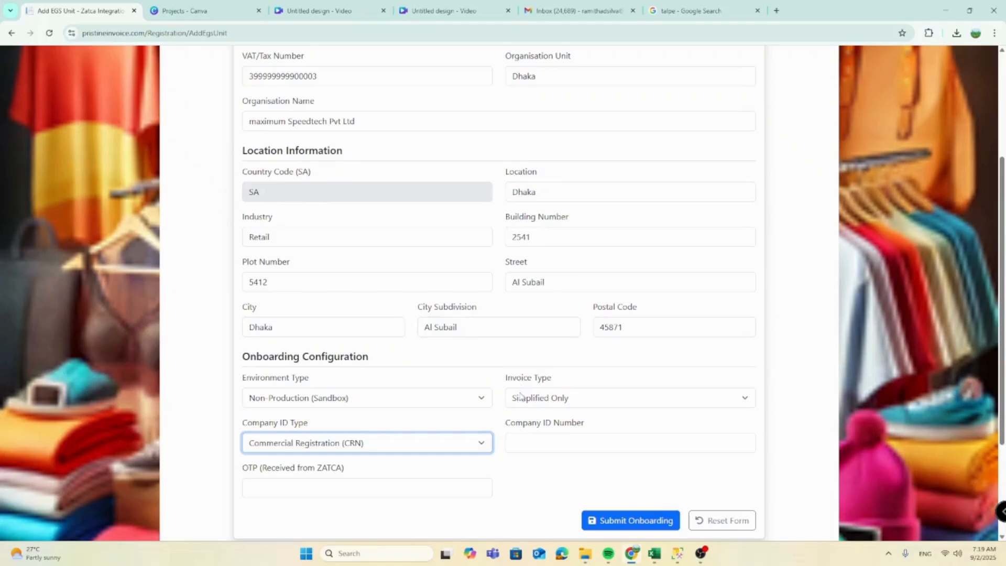
{"action": "left_click", "coordinate": [594, 404]}
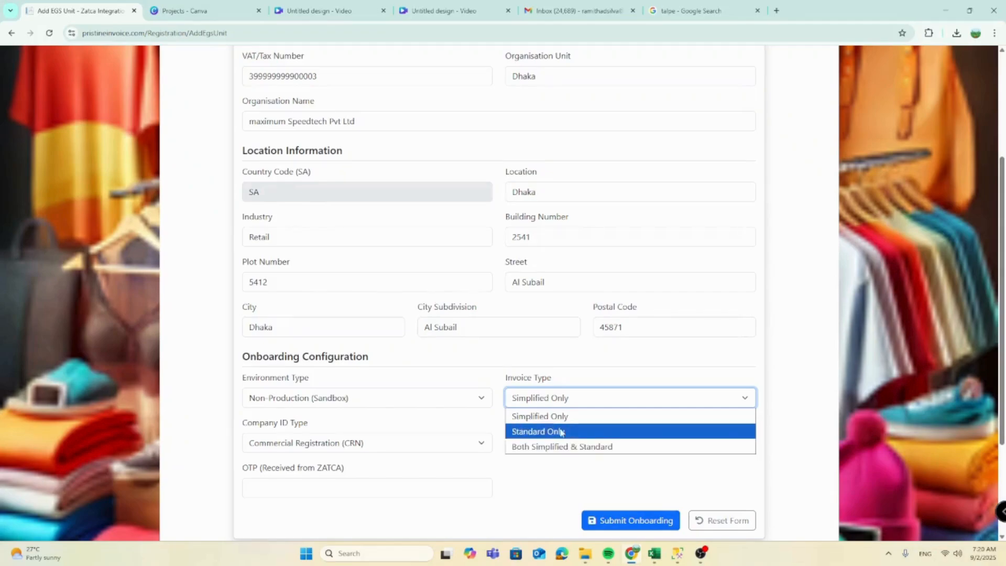
{"action": "left_click", "coordinate": [567, 379]}
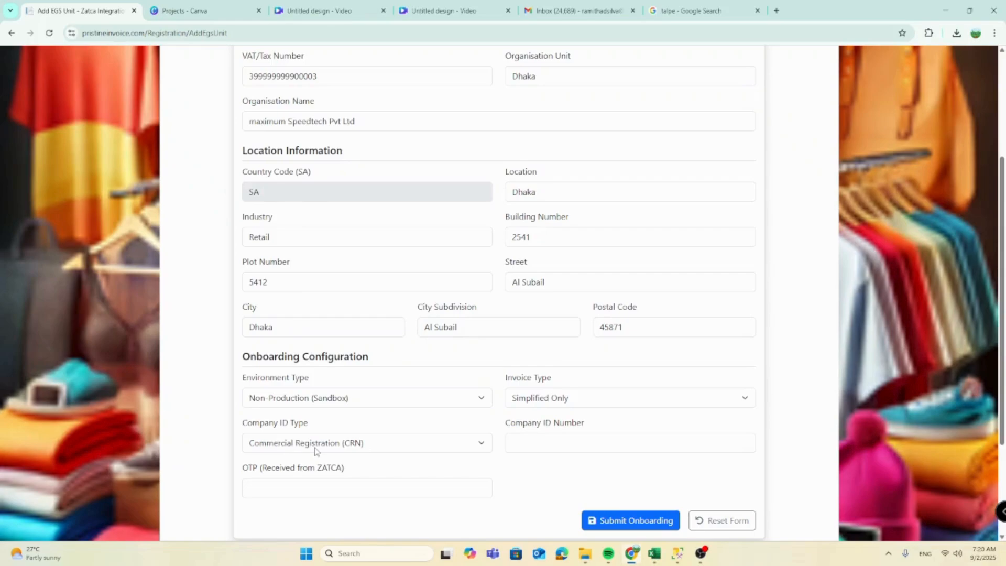
{"action": "left_click", "coordinate": [521, 444]}
{"action": "left_click", "coordinate": [480, 446]}
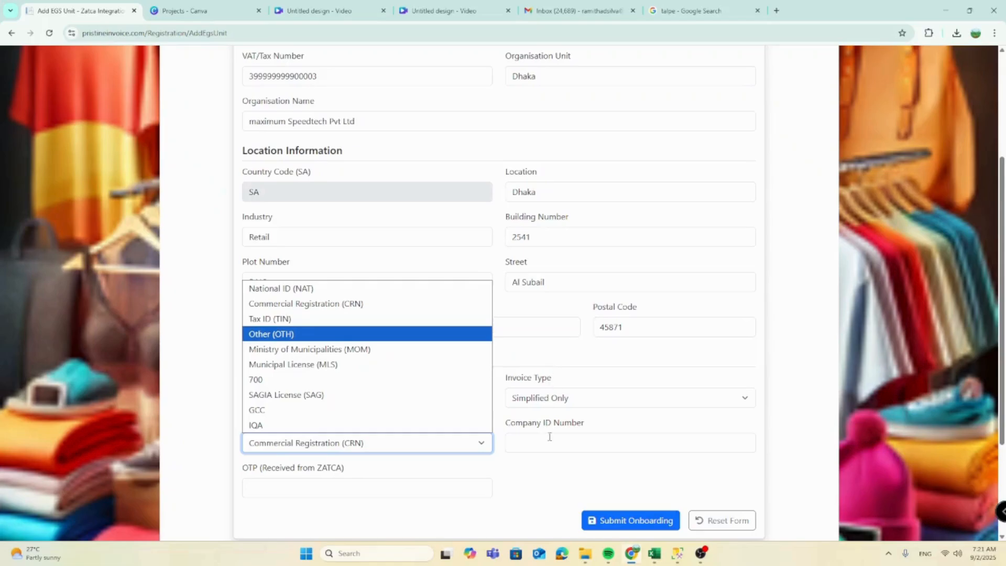
{"action": "left_click", "coordinate": [532, 473]}
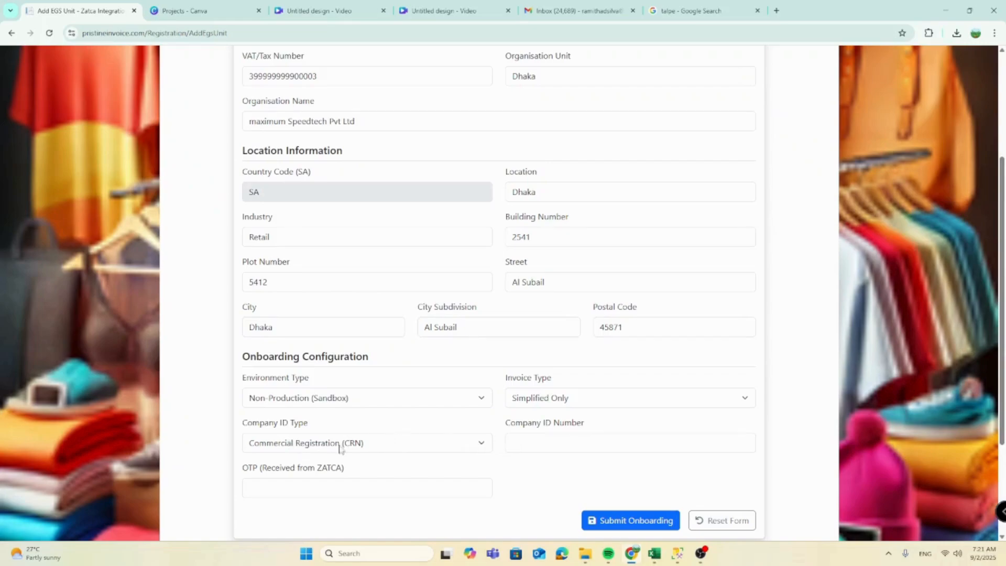
{"action": "left_click", "coordinate": [508, 449]}
Step: Enter the company ID number and the ZATCA OTP, then submit the unit for onboarding
{"action": "left_click", "coordinate": [351, 493]}
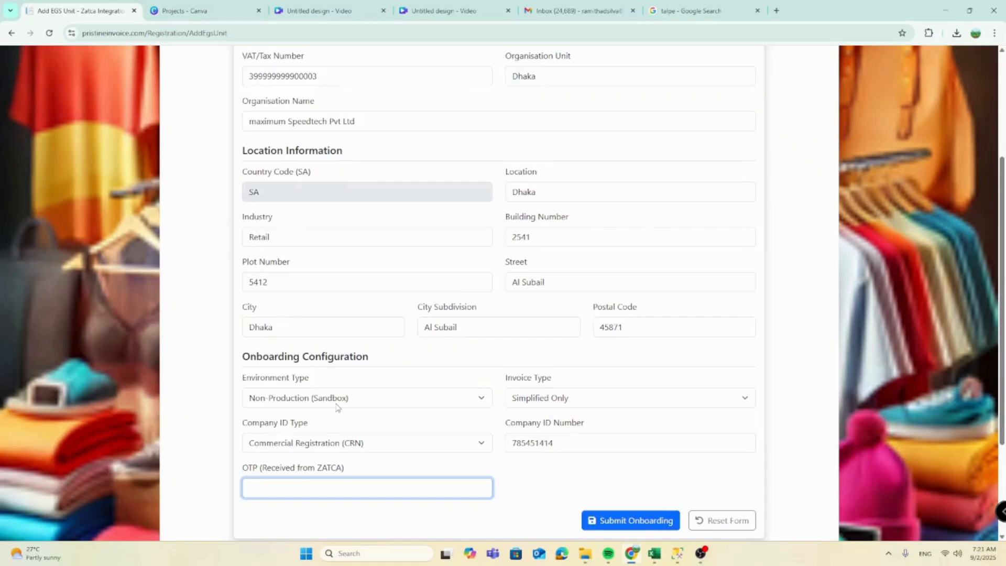
{"action": "type", "text": "123345"}
{"action": "left_click", "coordinate": [639, 521]}
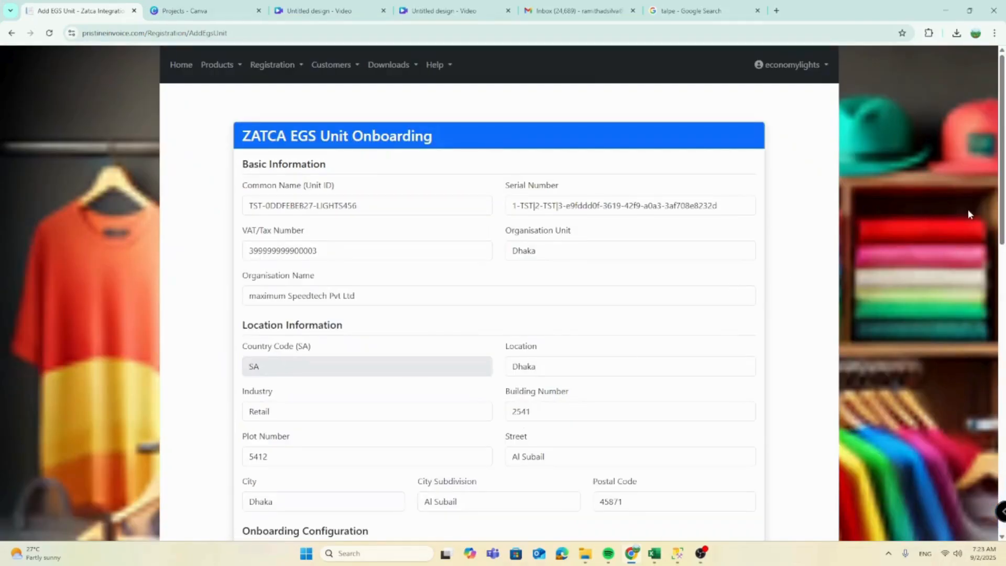
{"action": "scroll", "coordinate": [996, 217], "scroll_direction": "down", "scroll_amount": 5}
{"action": "scroll", "coordinate": [503, 293], "scroll_direction": "down", "scroll_amount": 5}
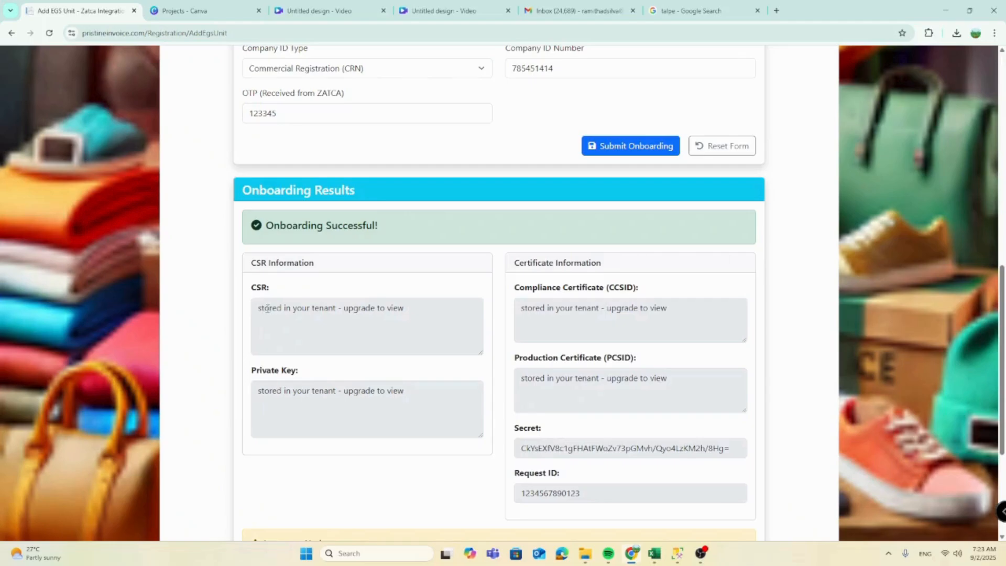
{"action": "left_click_drag", "start_coordinate": [258, 308], "coordinate": [405, 315]}
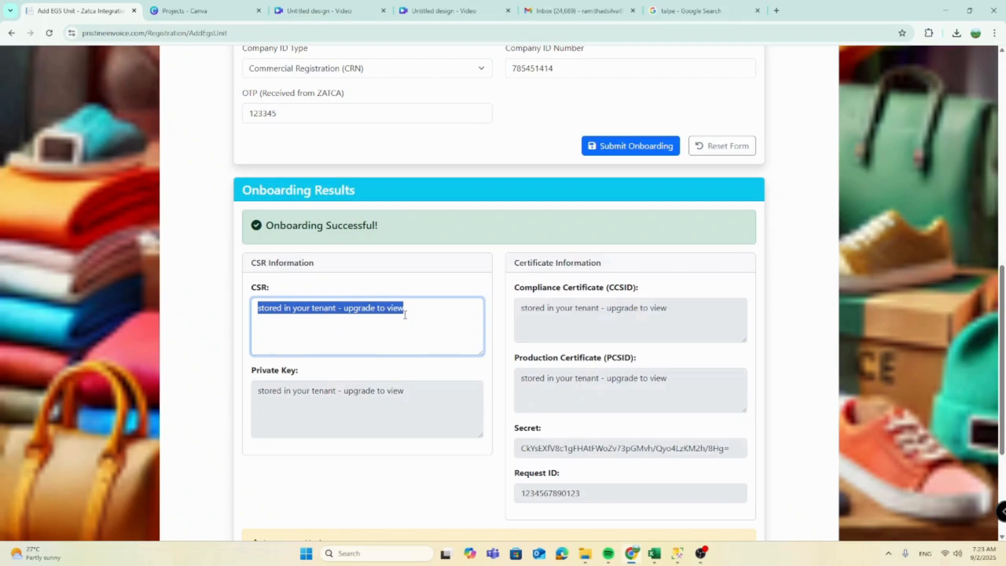
{"action": "left_click_drag", "start_coordinate": [259, 390], "coordinate": [407, 398]}
{"action": "left_click_drag", "start_coordinate": [520, 309], "coordinate": [670, 320]}
{"action": "left_click_drag", "start_coordinate": [521, 378], "coordinate": [667, 390]}
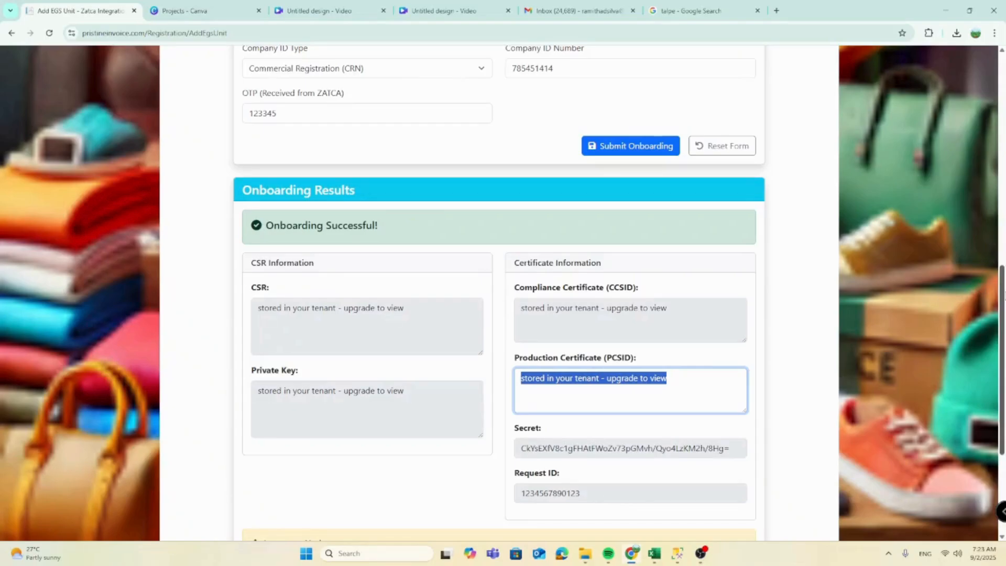
{"action": "scroll", "coordinate": [990, 75], "scroll_direction": "up", "scroll_amount": 12}
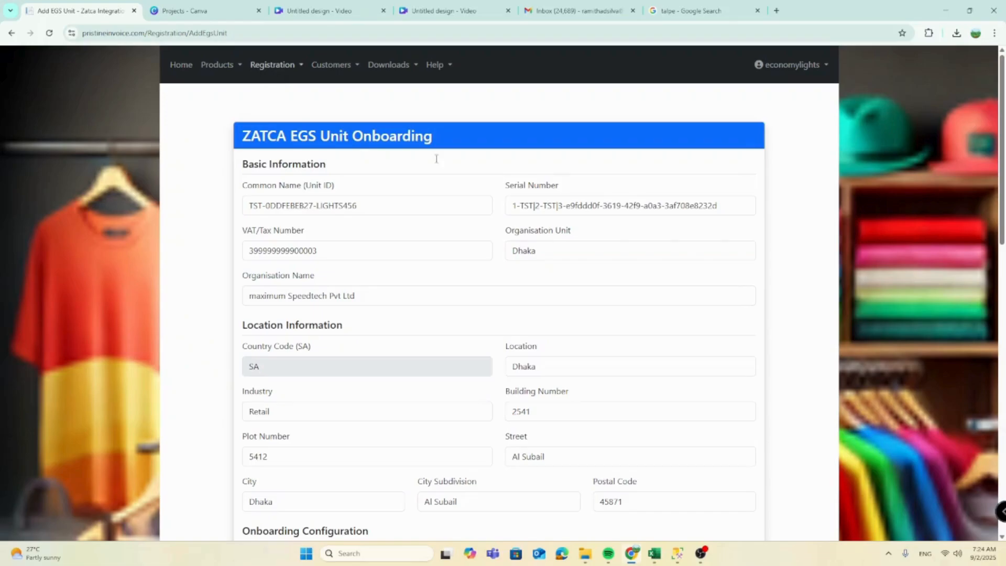
{"action": "left_click_drag", "start_coordinate": [999, 240], "coordinate": [1004, 333]}
{"action": "left_click_drag", "start_coordinate": [1003, 242], "coordinate": [1003, 450]}
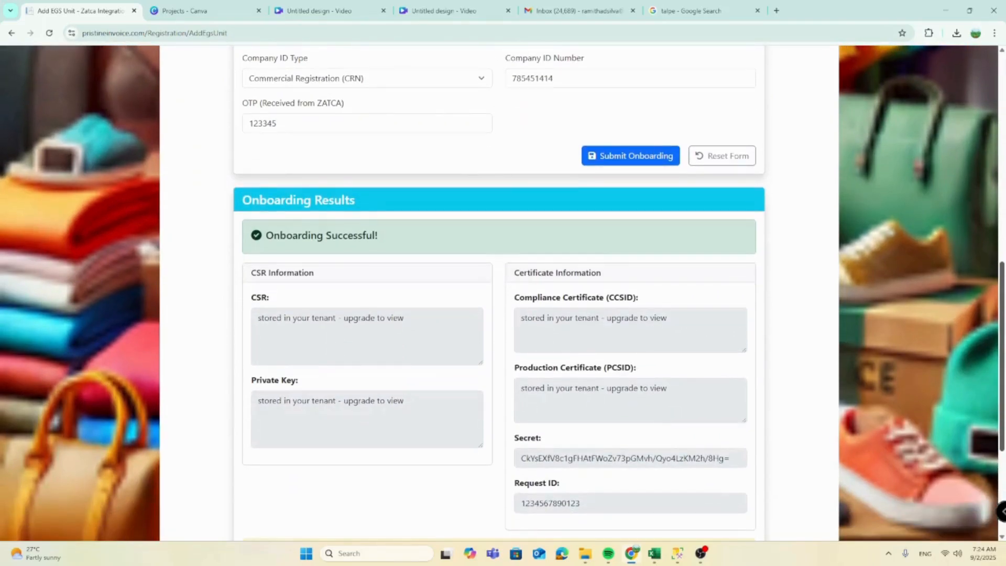
{"action": "scroll", "coordinate": [742, 210], "scroll_direction": "up", "scroll_amount": 10}
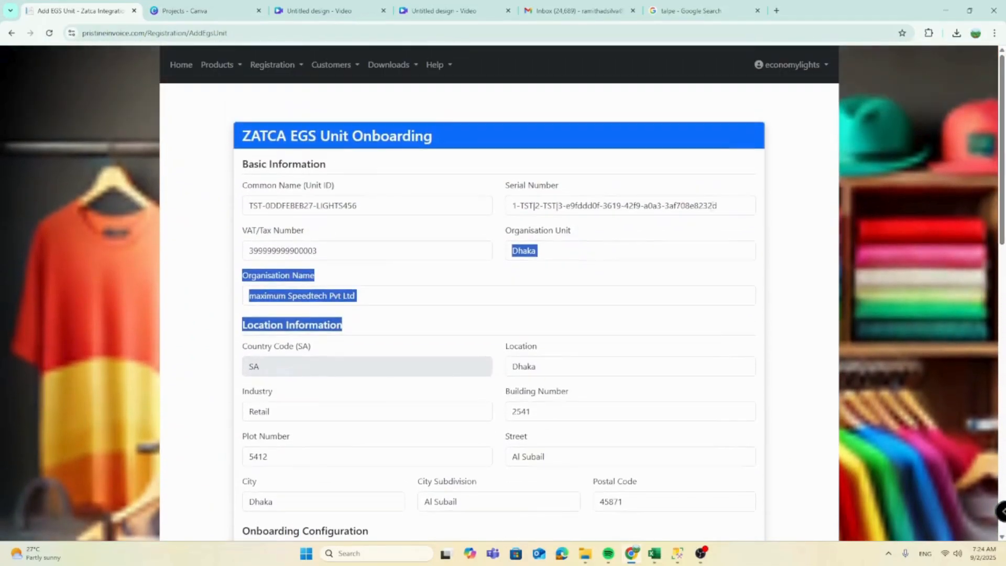
{"action": "left_click", "coordinate": [325, 276]}
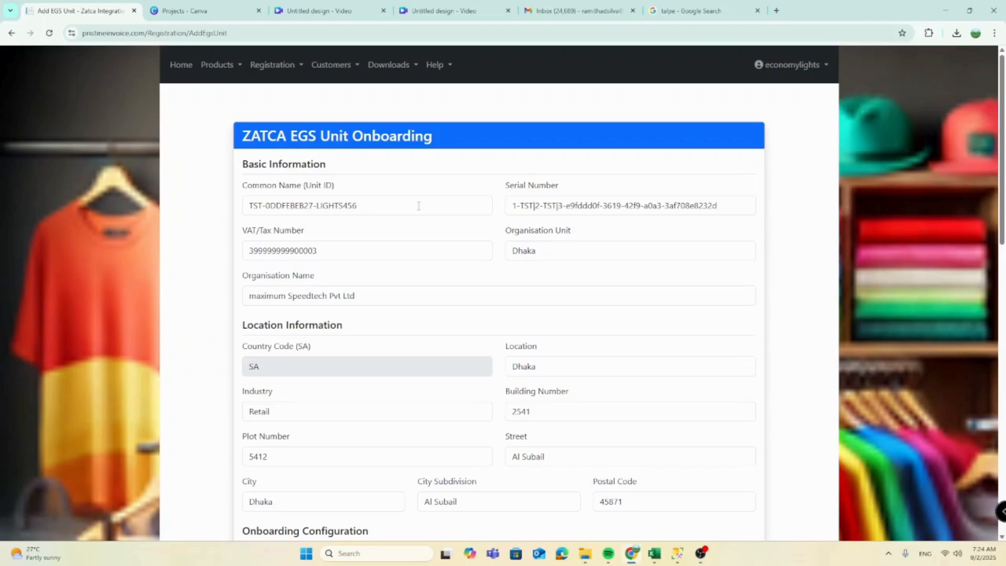
Step: Open the All Egs Units list from the Registration menu to see the new Dhaka unit
{"action": "left_click", "coordinate": [291, 70]}
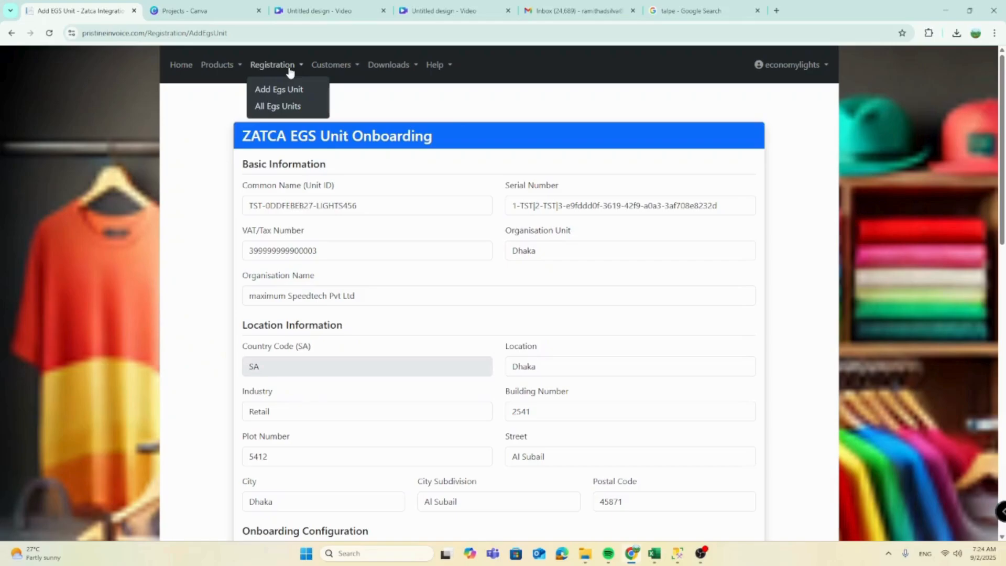
{"action": "left_click", "coordinate": [289, 107]}
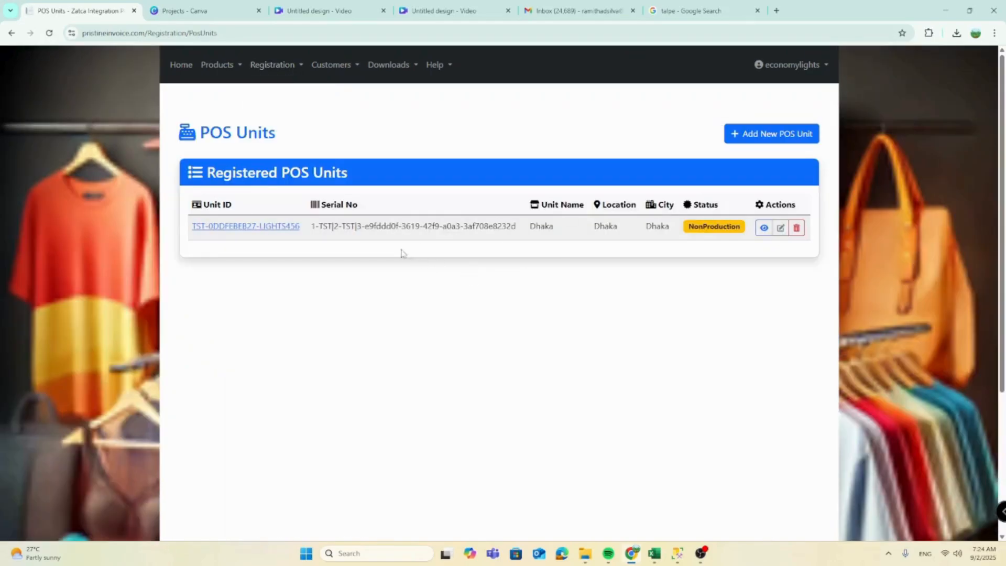